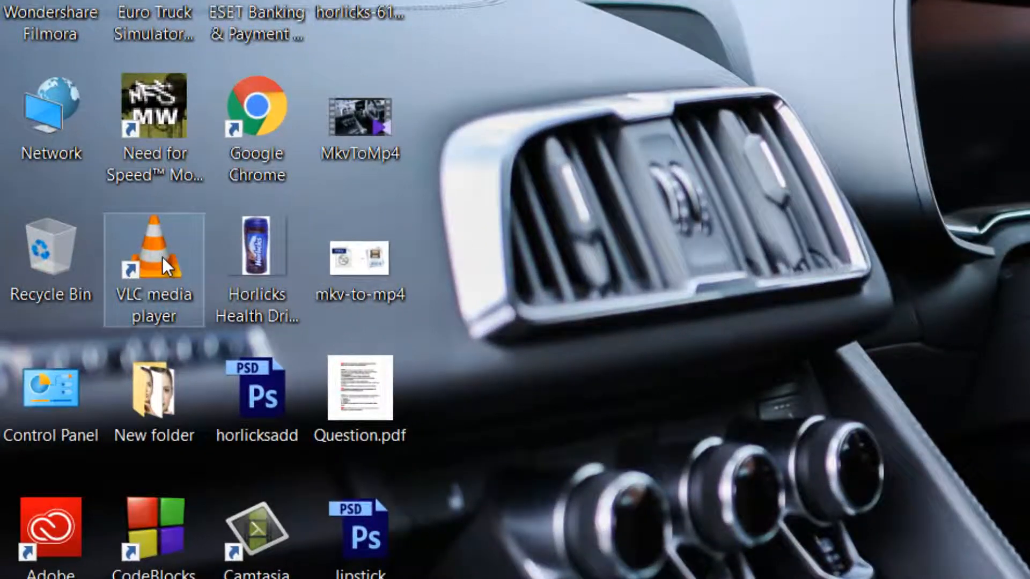
# - Launch VLC media player in a maximized window and open the Convert / Save dialog
pyautogui.doubleClick(161, 256)
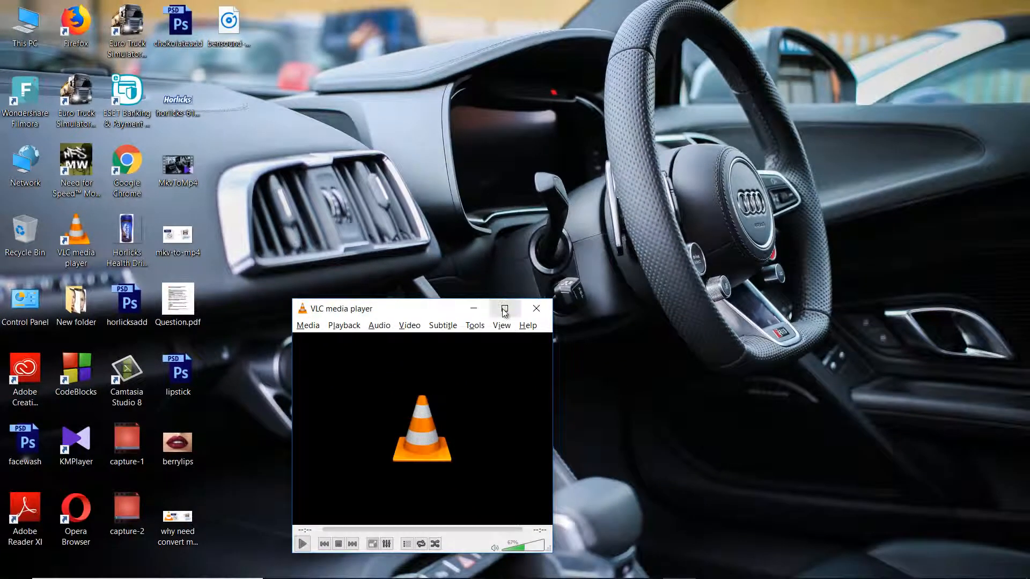
pyautogui.click(745, 355)
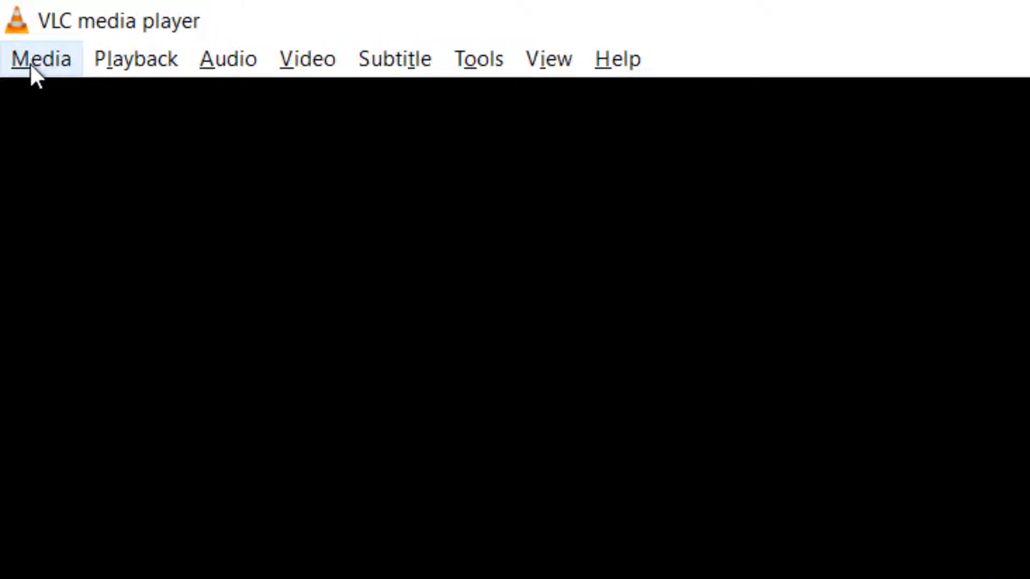
pyautogui.click(30, 61)
pyautogui.click(31, 61)
pyautogui.click(31, 61)
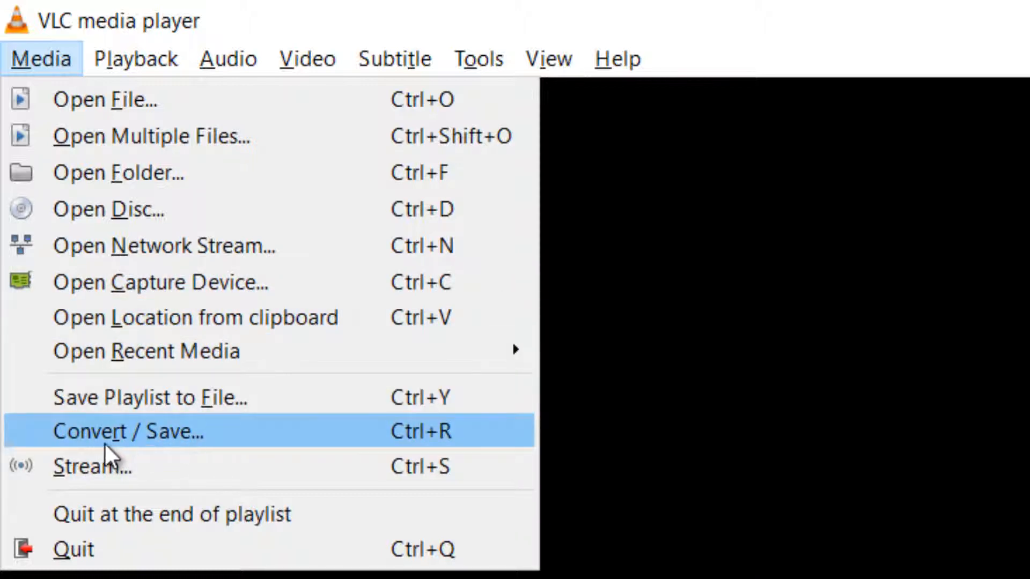
pyautogui.click(155, 433)
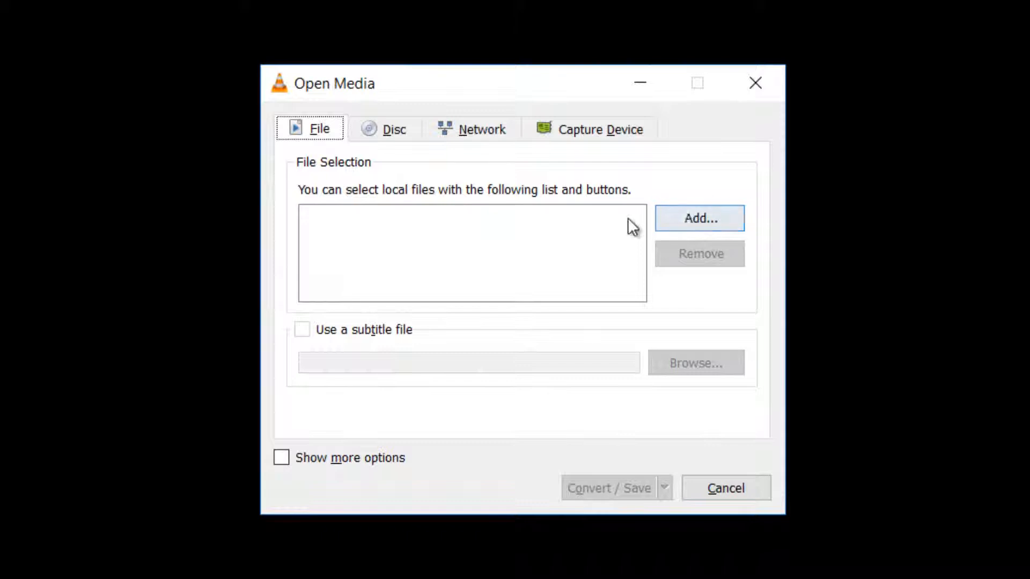
# - Open the file picker for the conversion source and browse to the folder C:\Users\User\Downloads
pyautogui.click(698, 217)
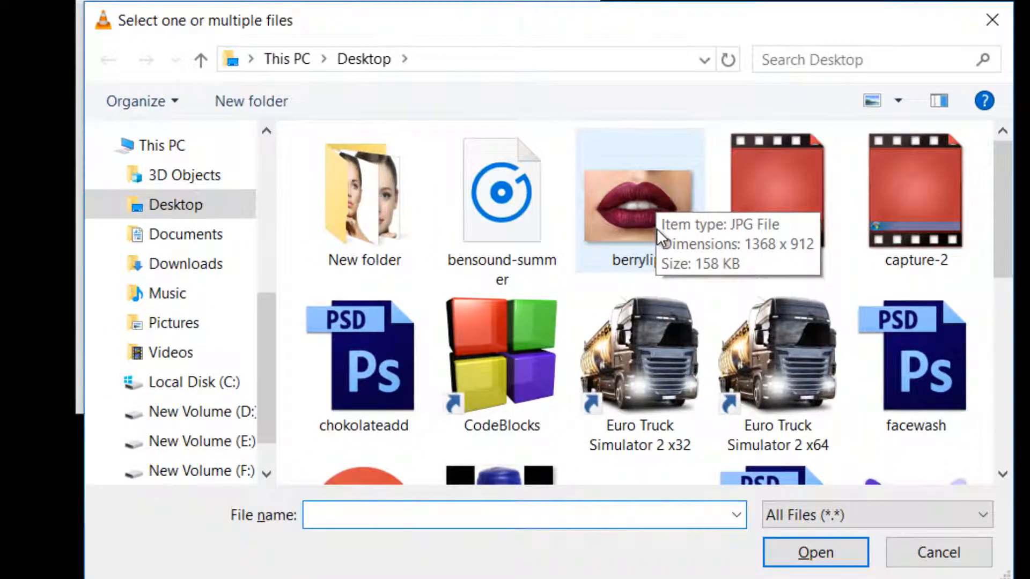
pyautogui.scroll(-2, 657, 229)
pyautogui.scroll(-2, 656, 228)
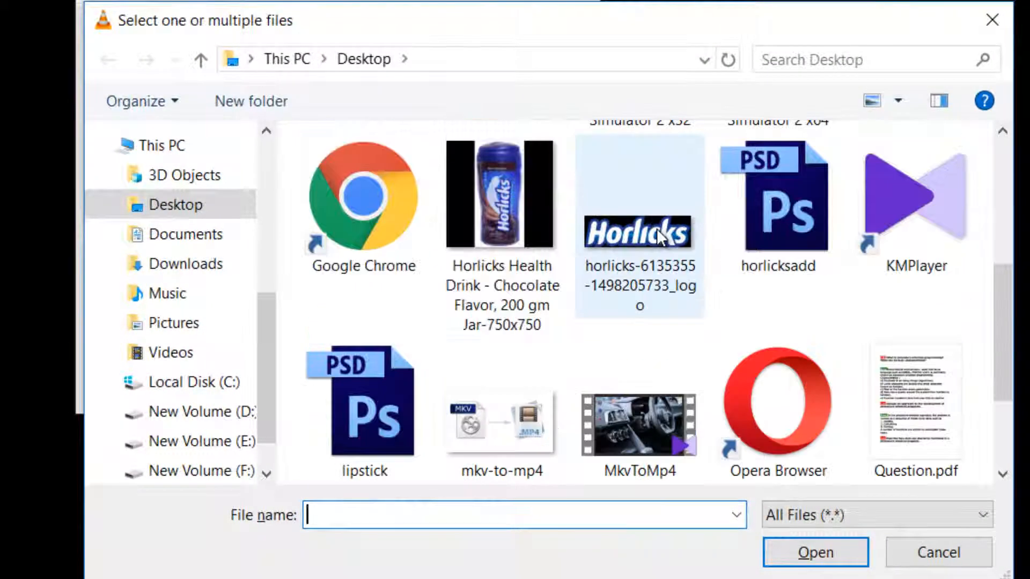
pyautogui.scroll(-1, 657, 229)
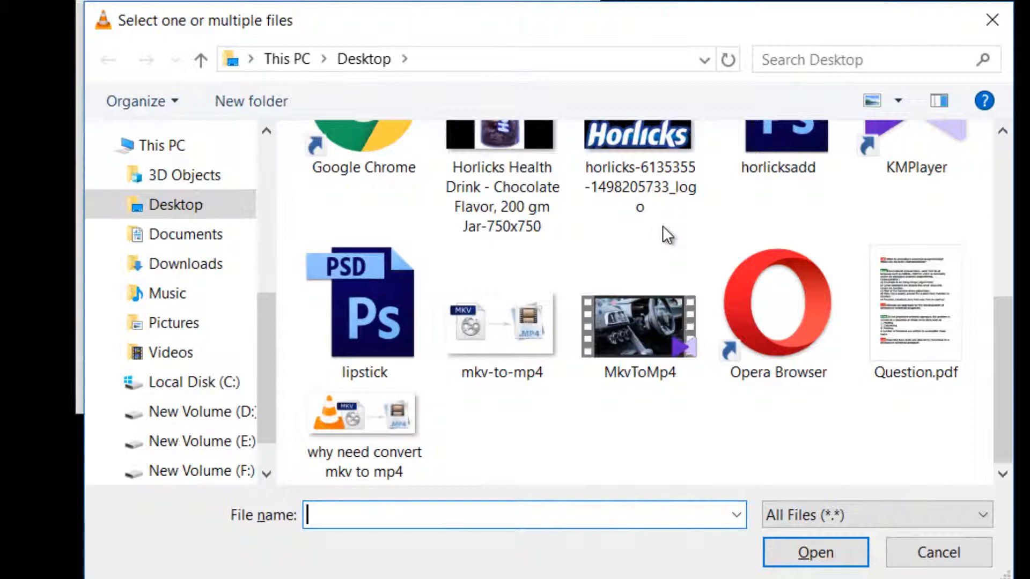
pyautogui.scroll(1, 669, 274)
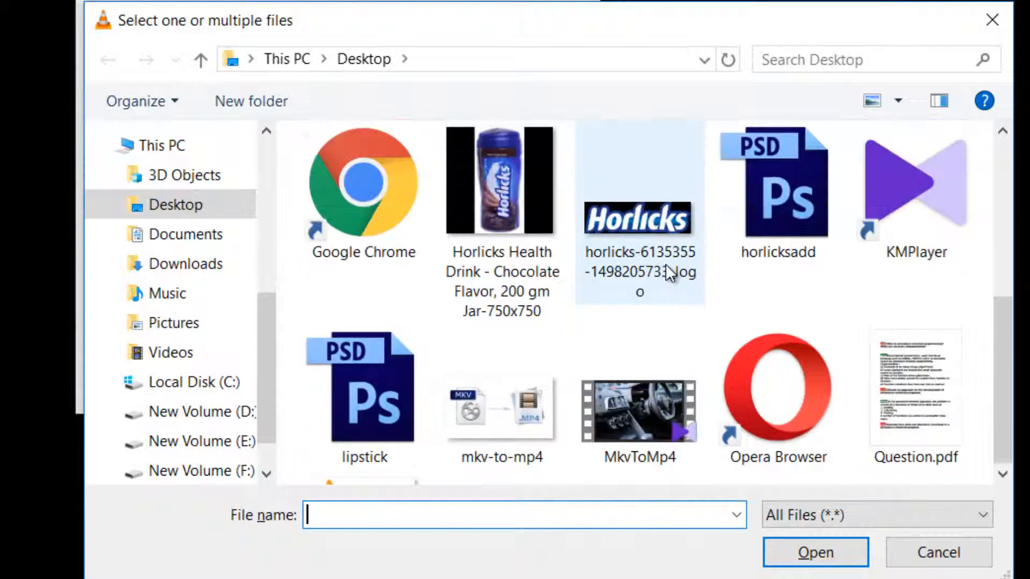
pyautogui.scroll(2, 670, 274)
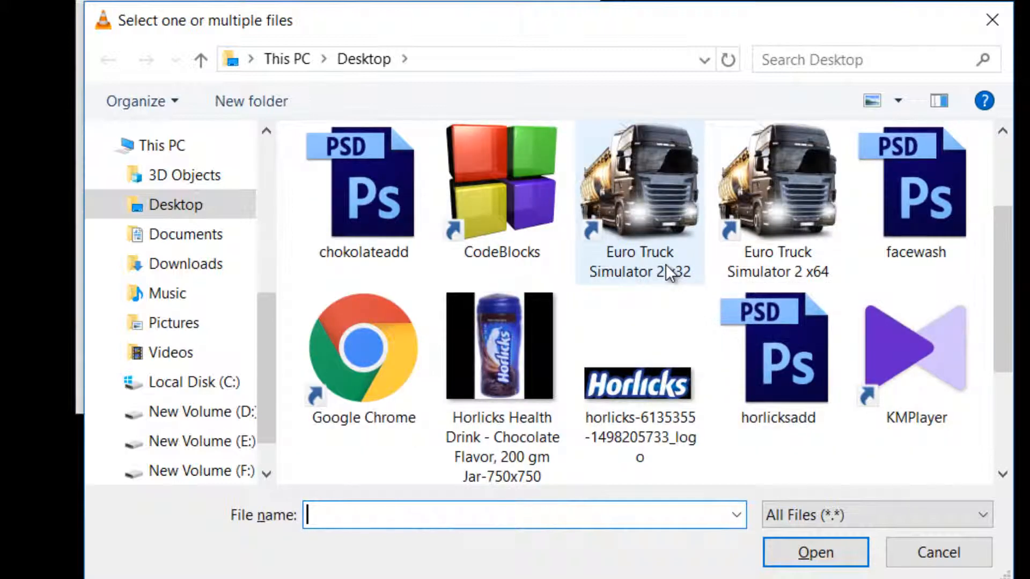
pyautogui.scroll(2, 670, 274)
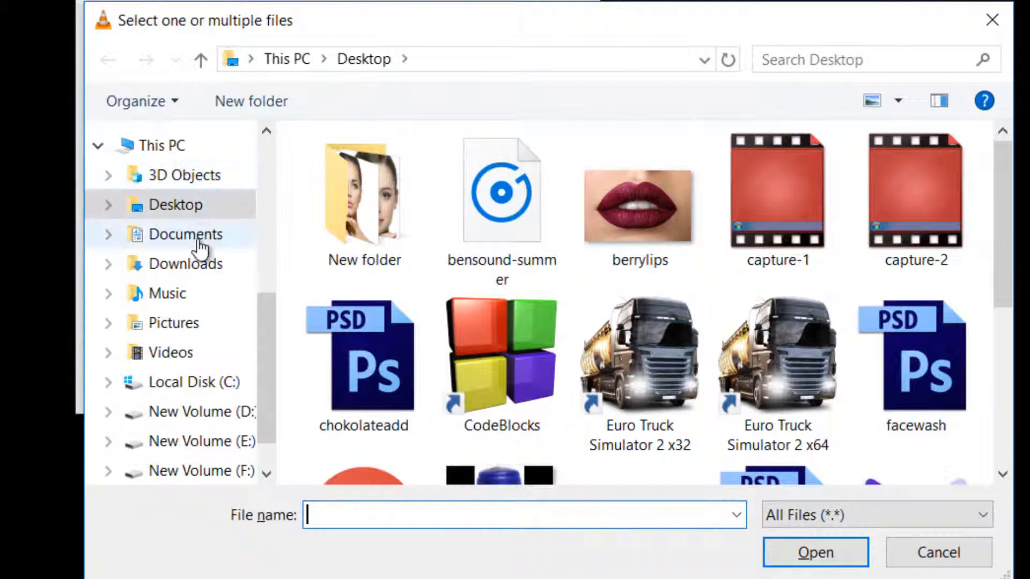
pyautogui.click(194, 389)
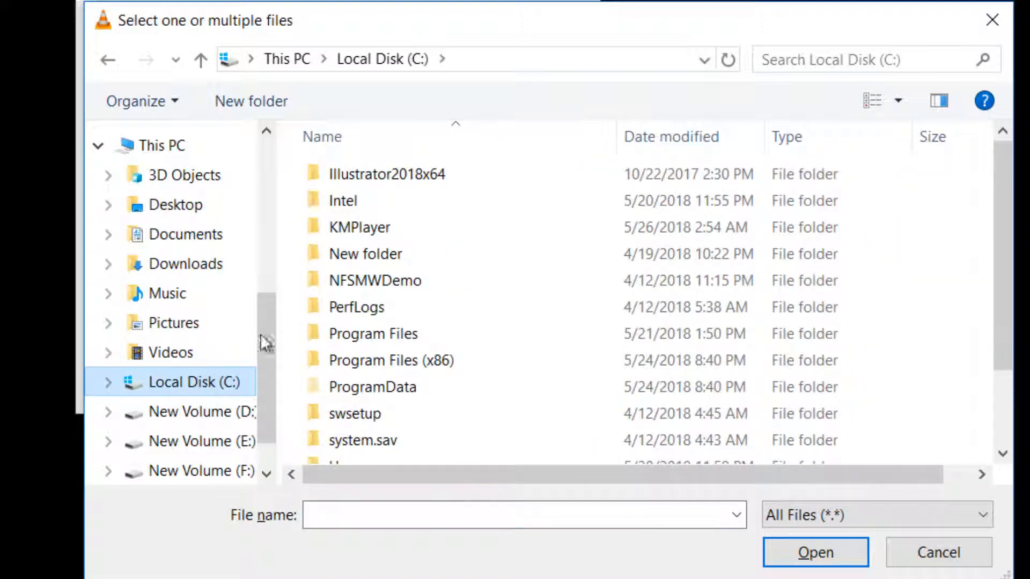
pyautogui.scroll(-1, 481, 228)
pyautogui.scroll(-1, 471, 220)
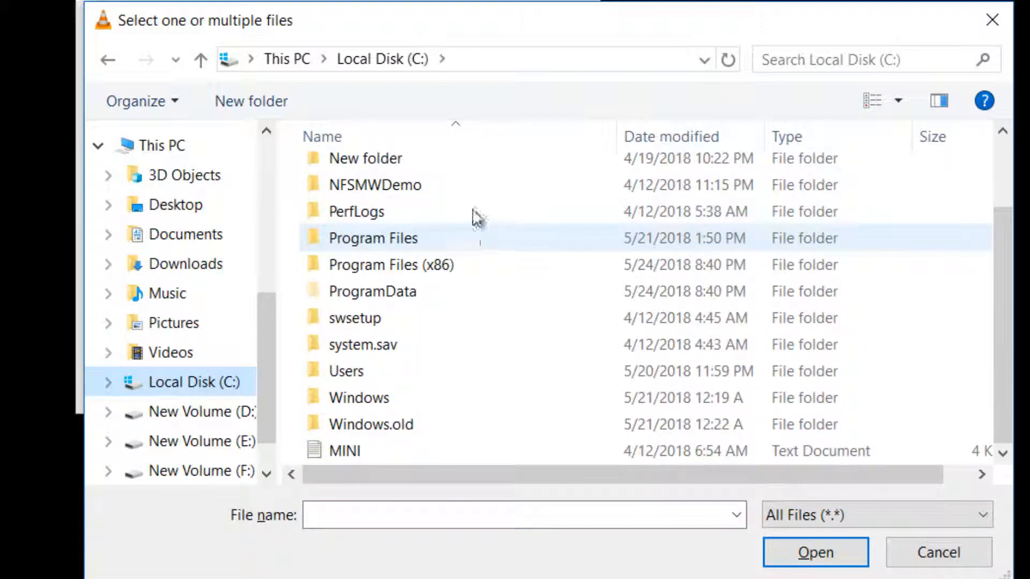
pyautogui.doubleClick(394, 369)
pyautogui.doubleClick(391, 225)
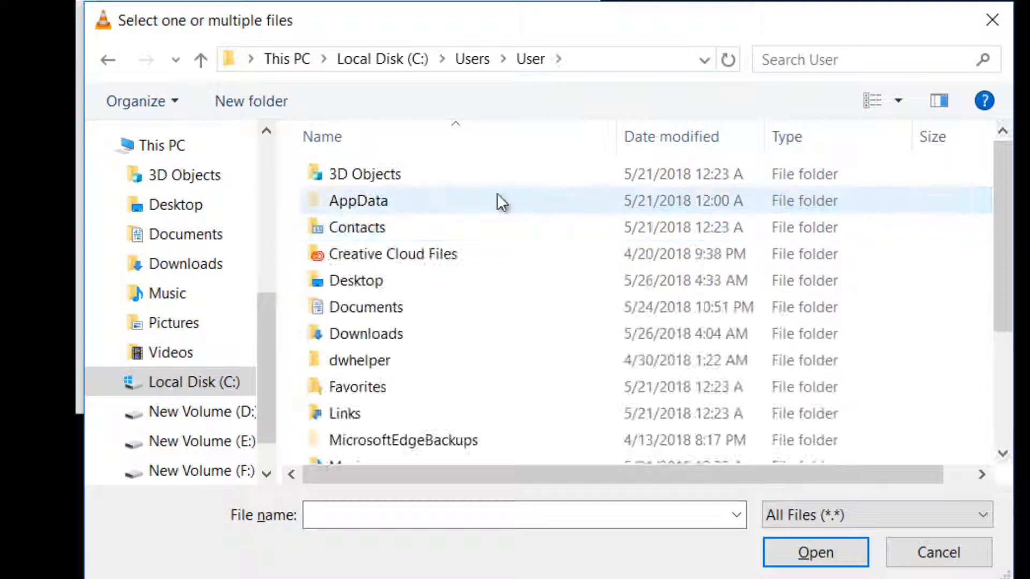
pyautogui.doubleClick(407, 342)
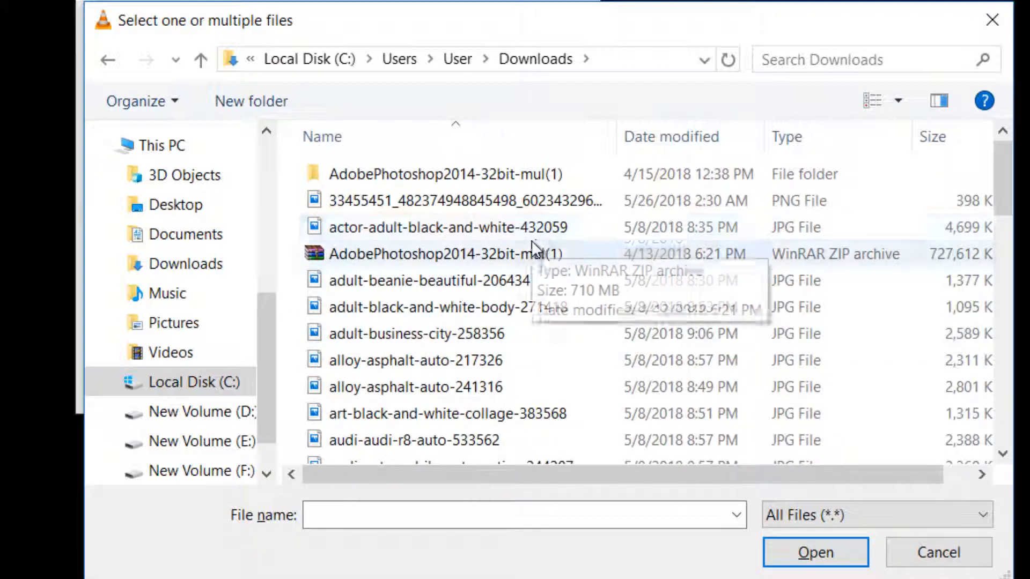
# - Add the Matroska file "video" from the Downloads folder as the file to convert
pyautogui.scroll(-2, 533, 240)
pyautogui.scroll(-5, 532, 241)
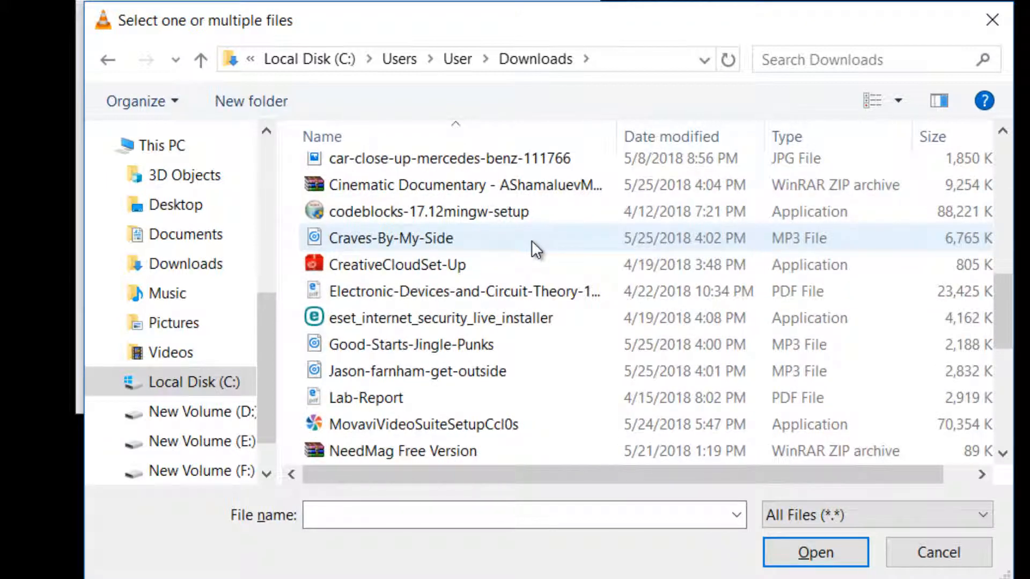
pyautogui.scroll(-4, 532, 240)
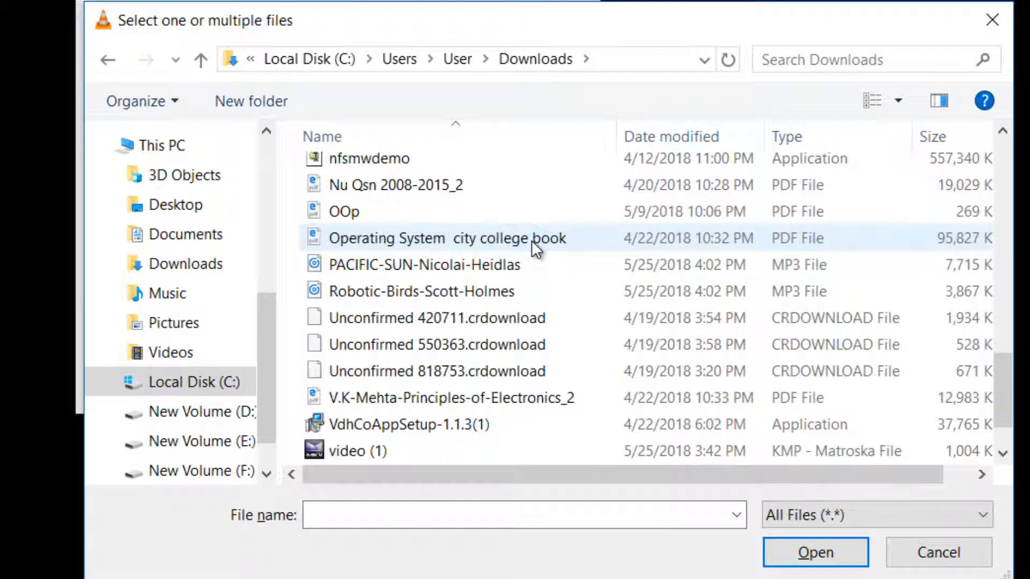
pyautogui.scroll(-1, 540, 276)
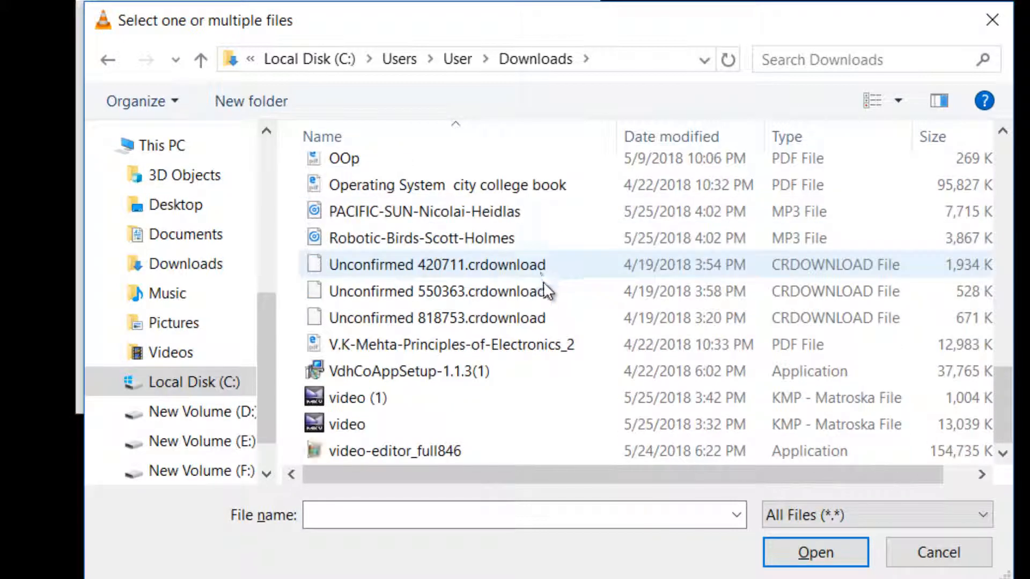
pyautogui.click(341, 424)
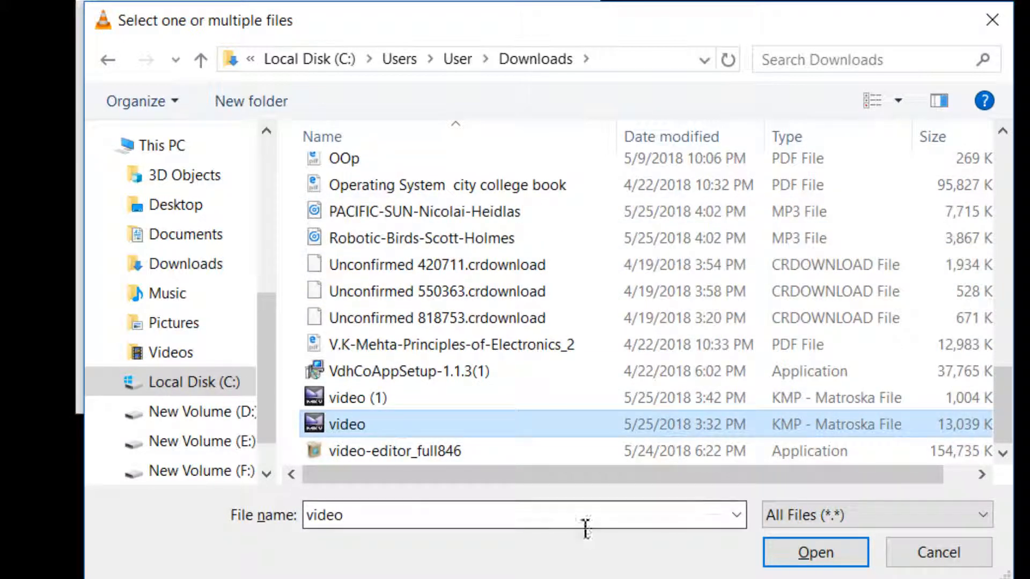
pyautogui.click(807, 554)
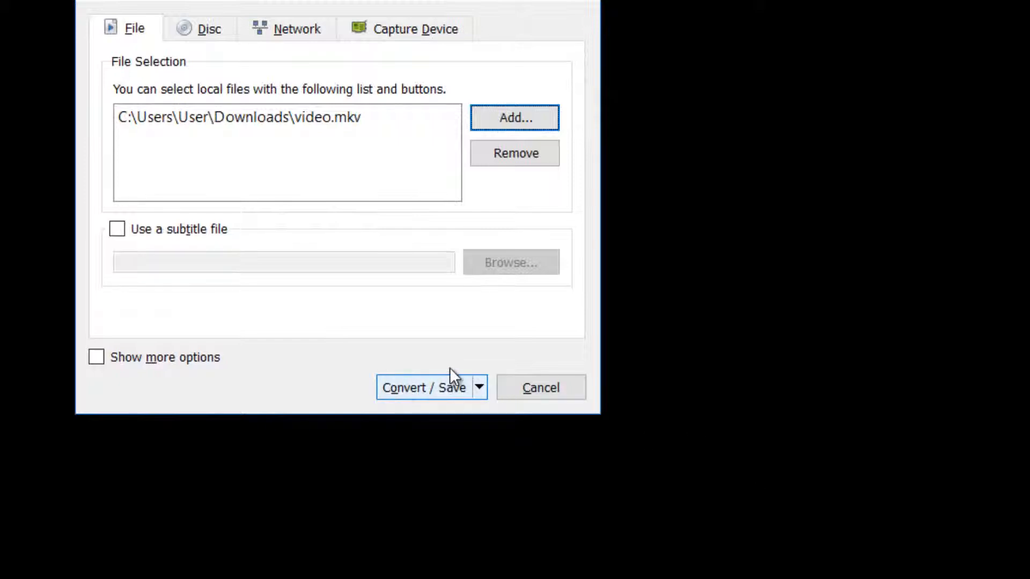
# - Proceed to the conversion settings and keep the profile Video - H.264 + MP3 (MP4)
pyautogui.click(425, 390)
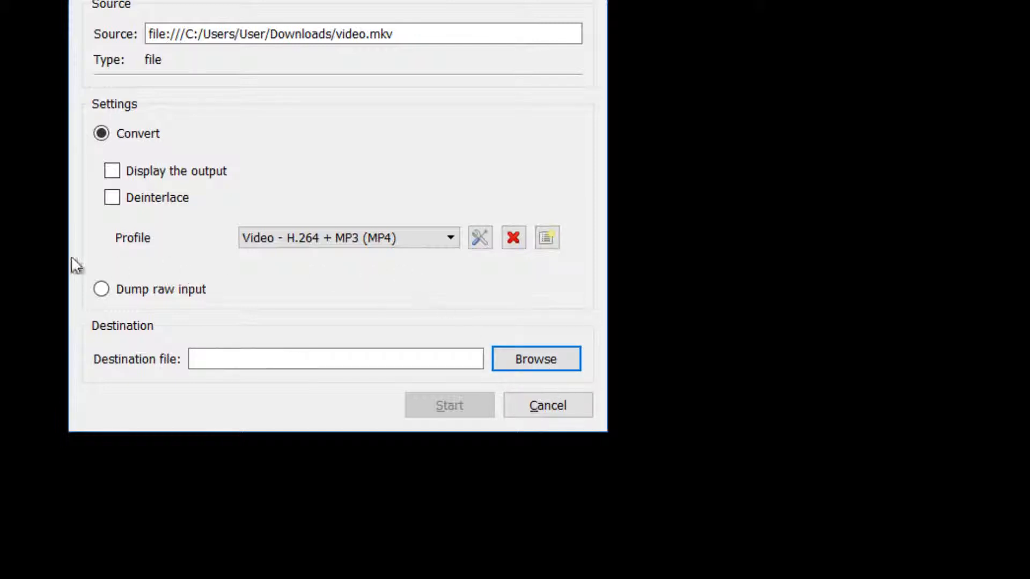
pyautogui.click(451, 241)
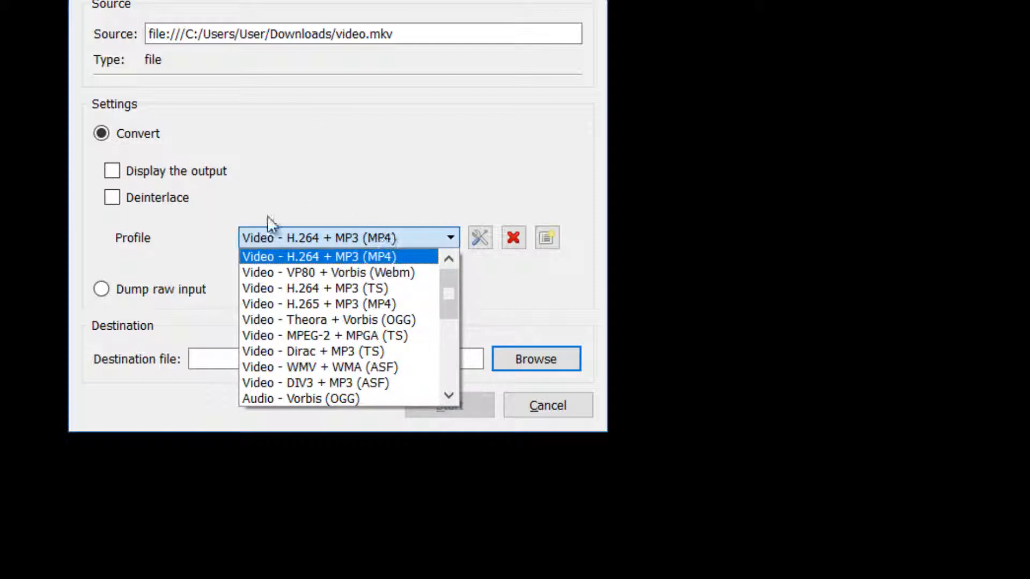
pyautogui.click(413, 232)
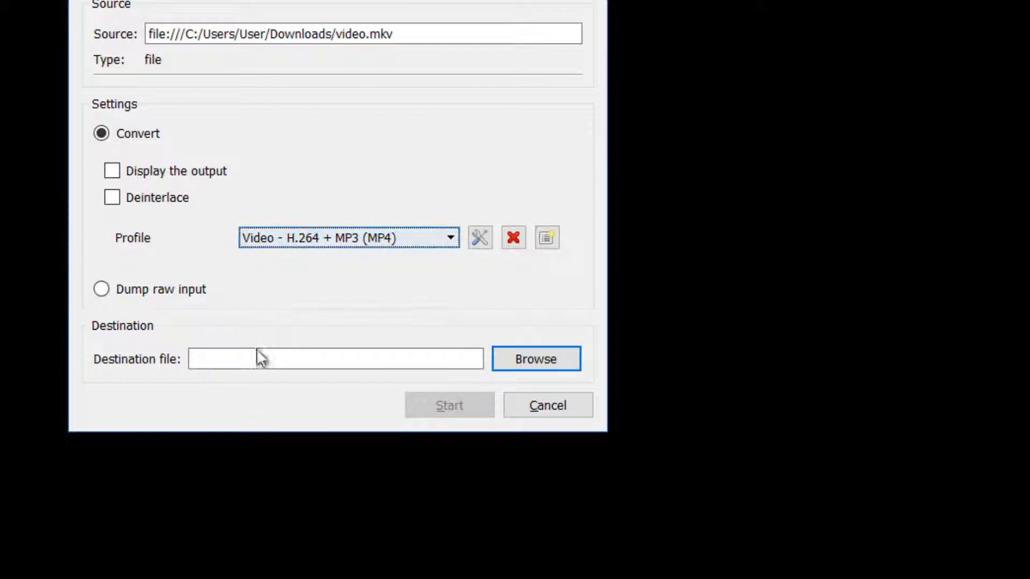
# - Set the destination to an MP4 file named Anything on the Desktop and start the conversion
pyautogui.click(534, 361)
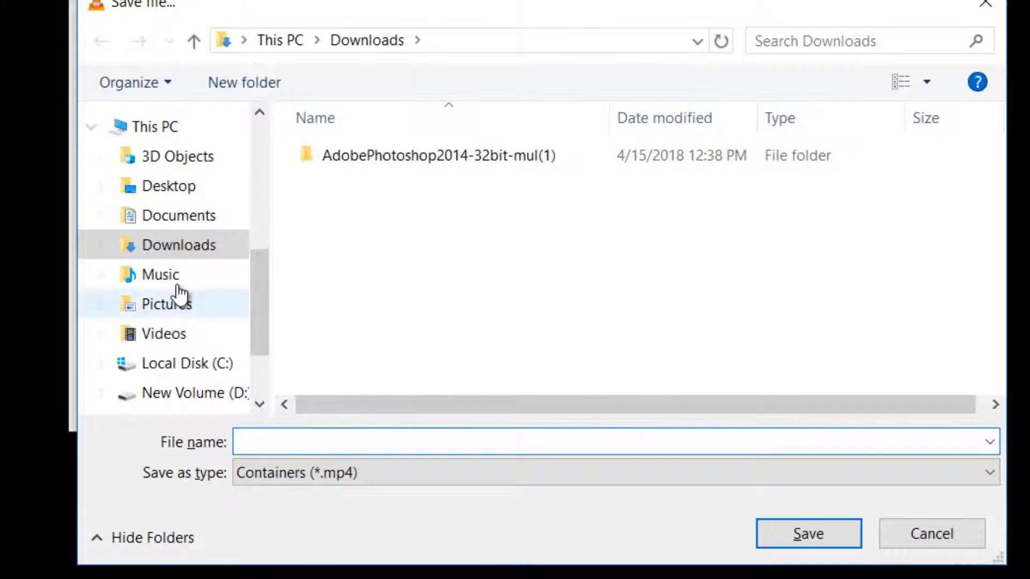
pyautogui.scroll(4, 212, 245)
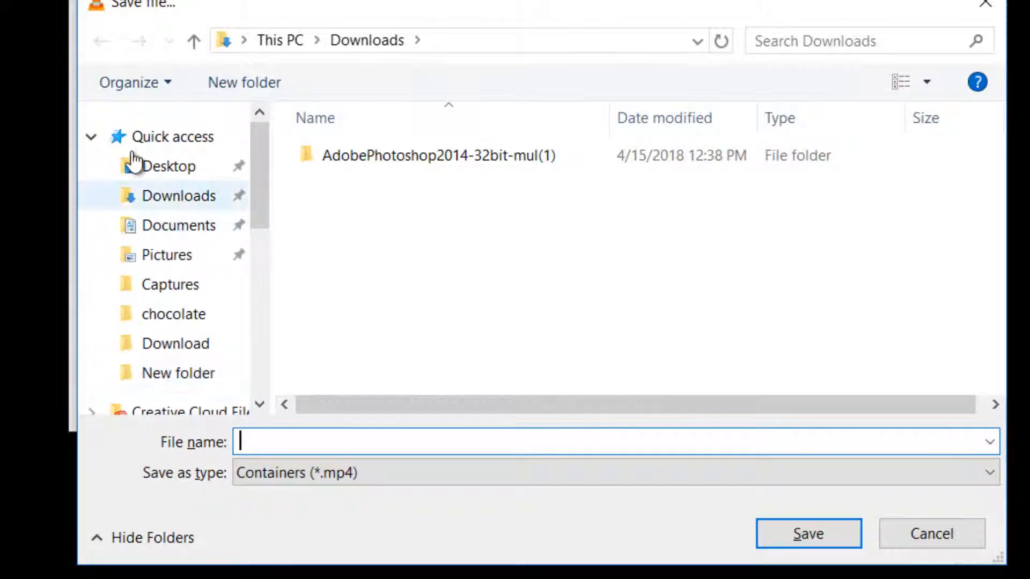
pyautogui.click(153, 168)
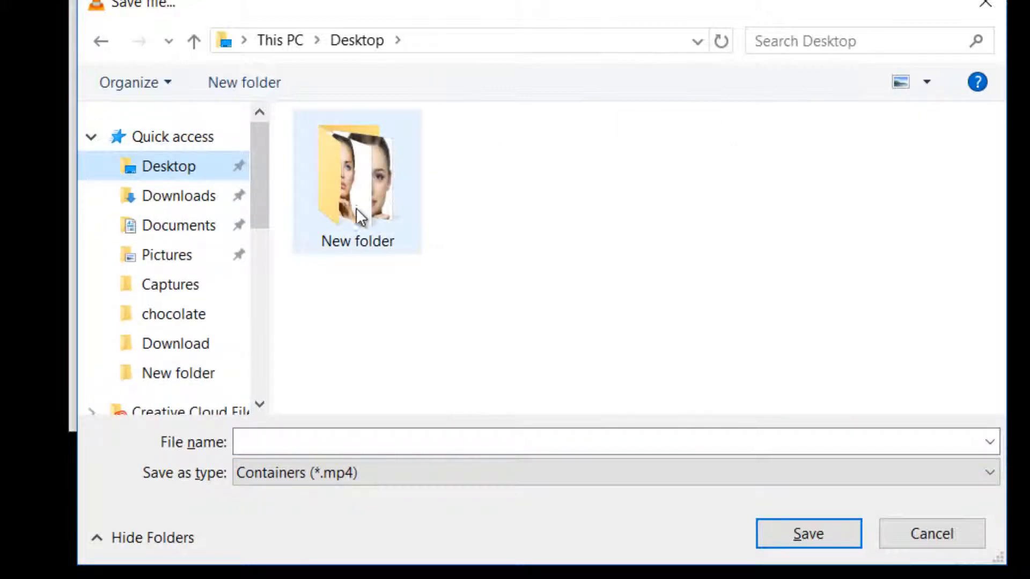
pyautogui.click(357, 443)
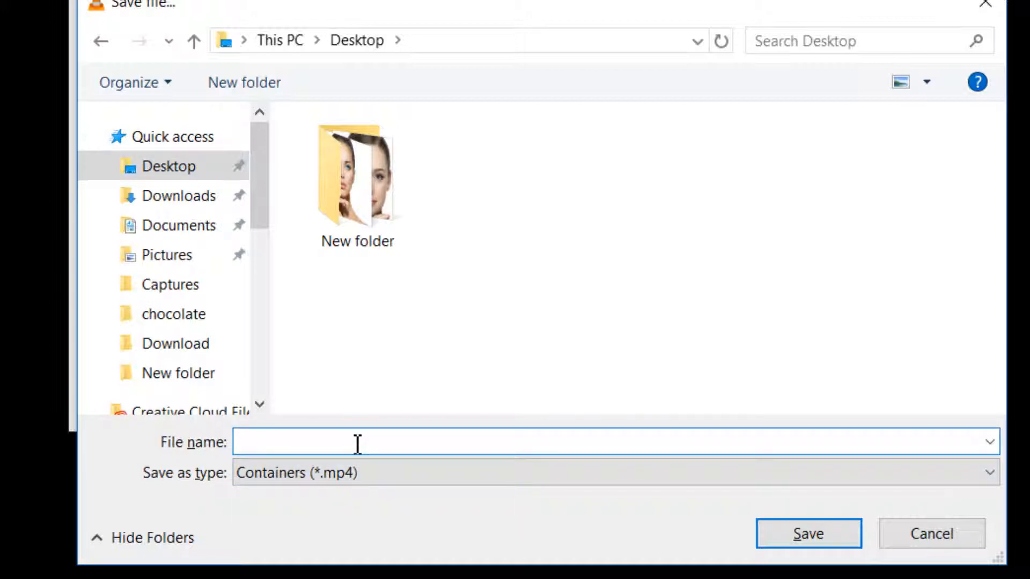
pyautogui.write('Anything')
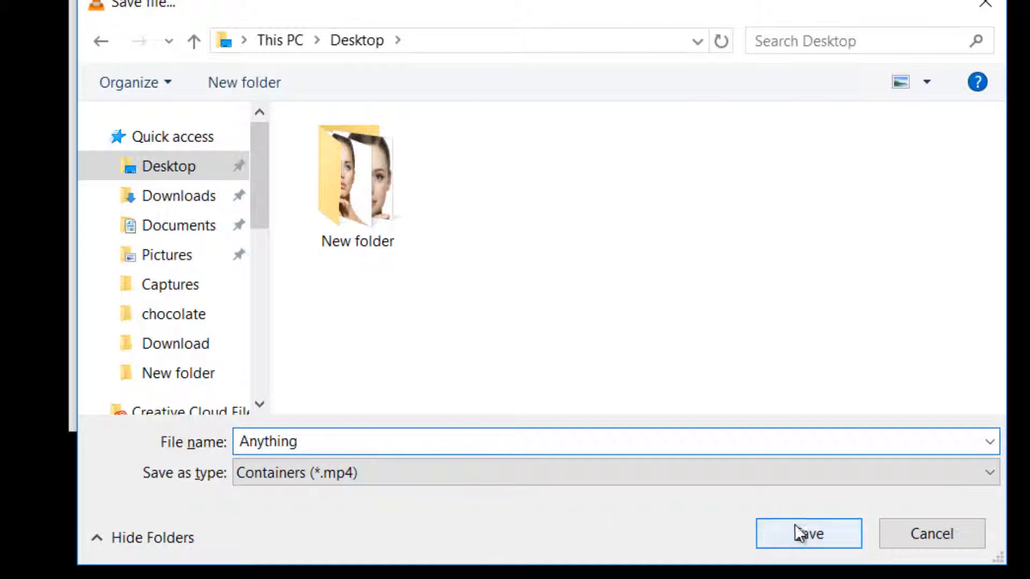
pyautogui.click(806, 535)
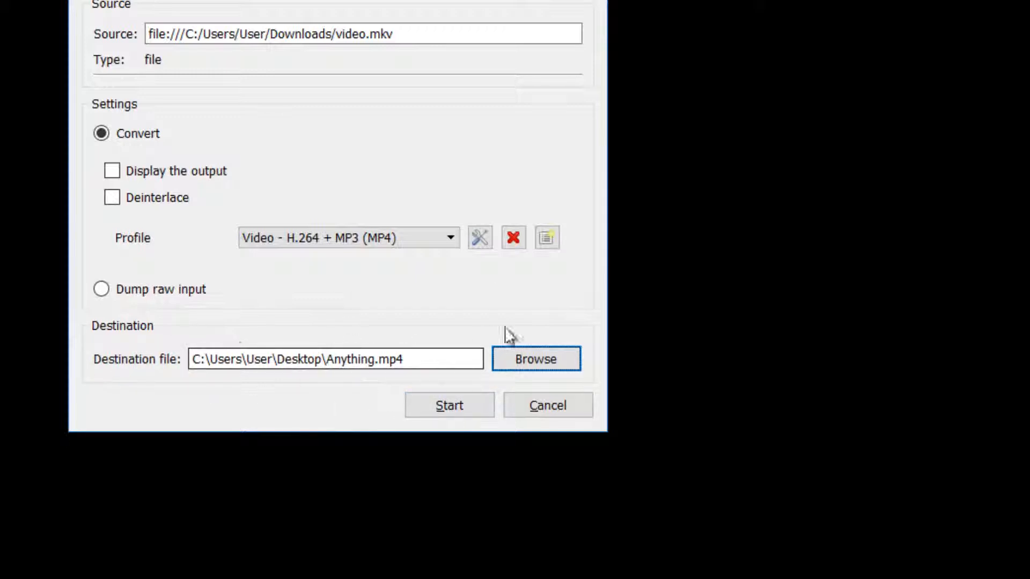
pyautogui.click(467, 407)
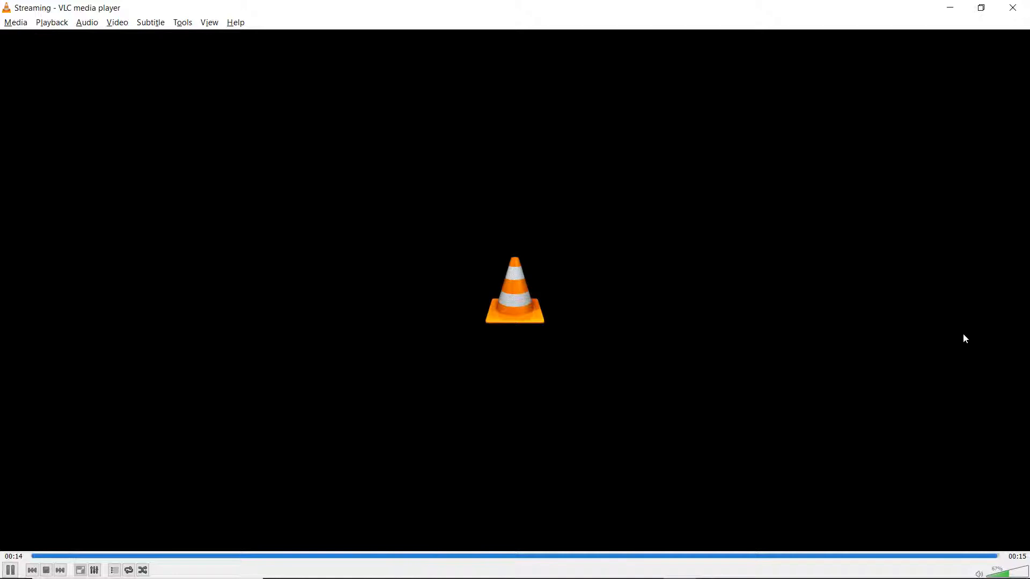
# - Minimize the player and check the file type in the properties of the Anything file on the desktop
pyautogui.click(950, 8)
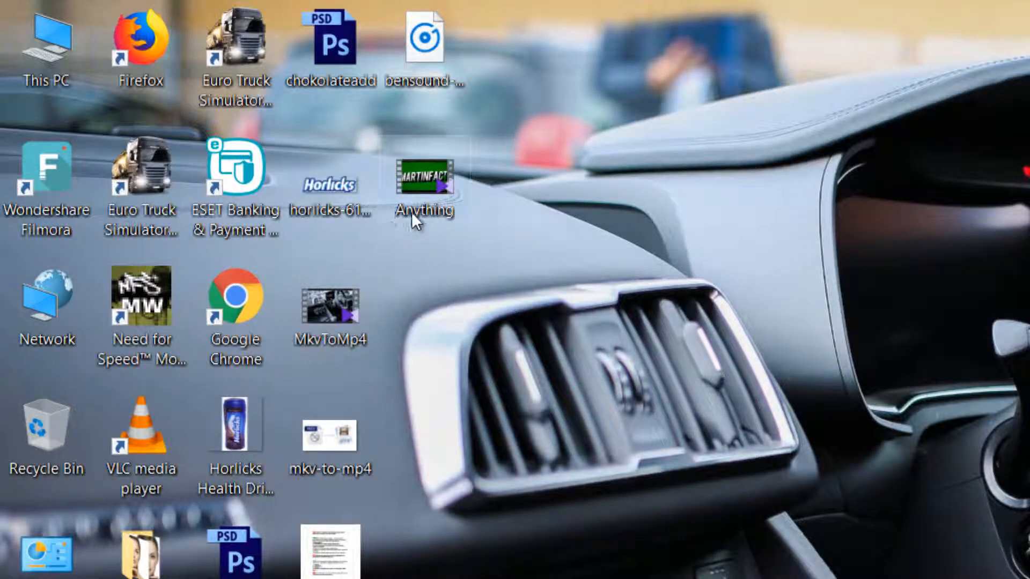
pyautogui.rightClick(449, 175)
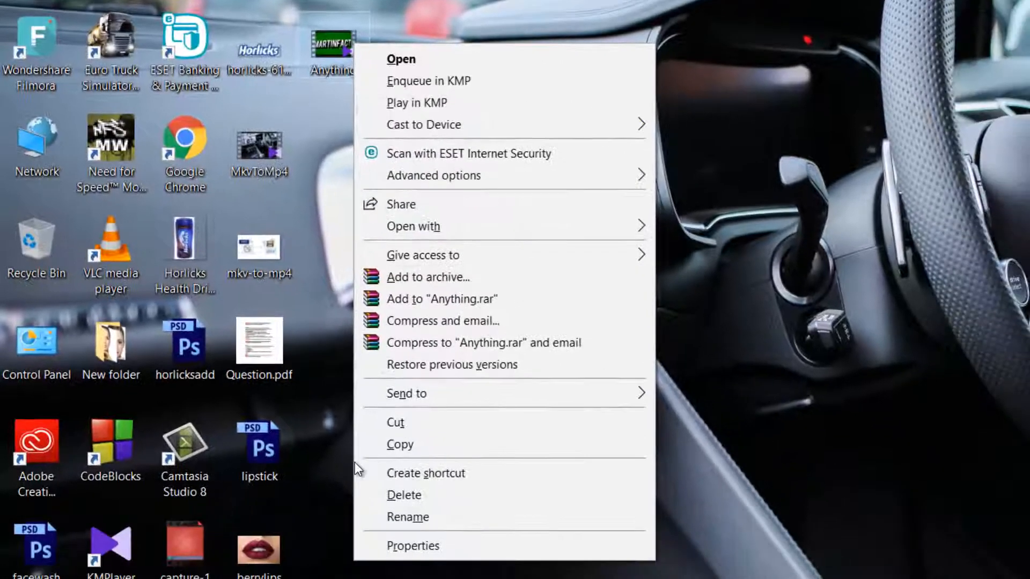
pyautogui.click(414, 547)
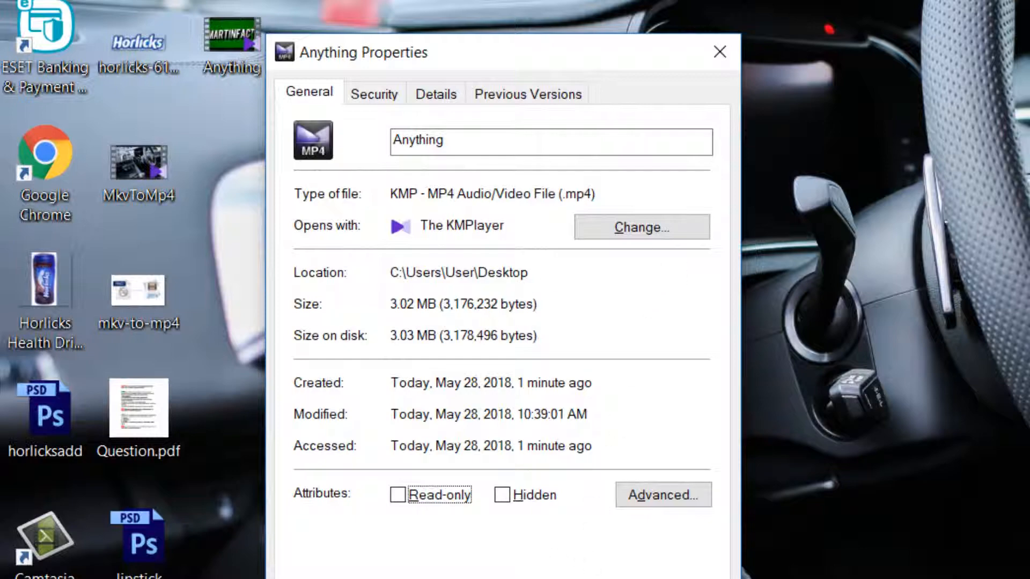
pyautogui.click(519, 577)
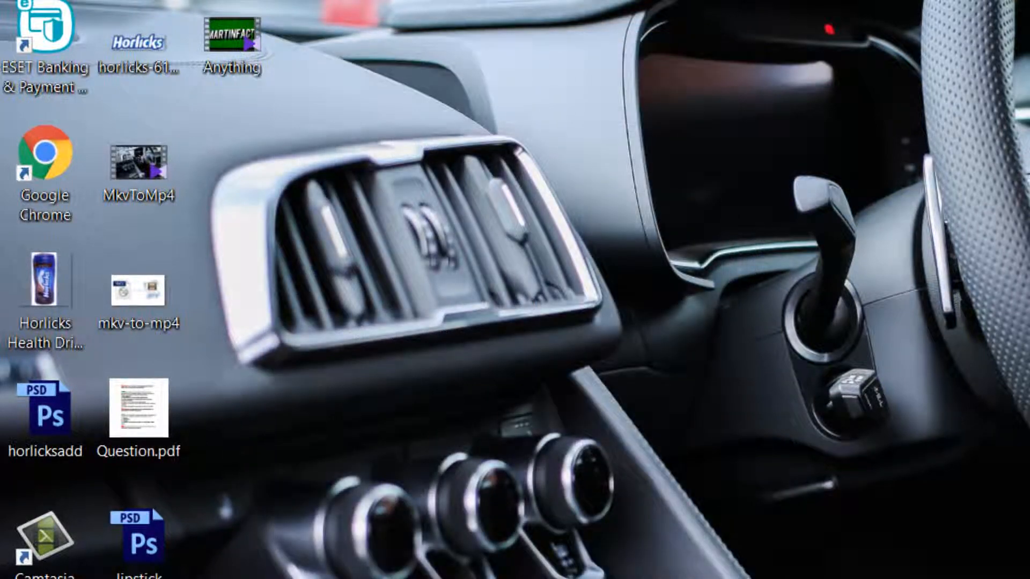